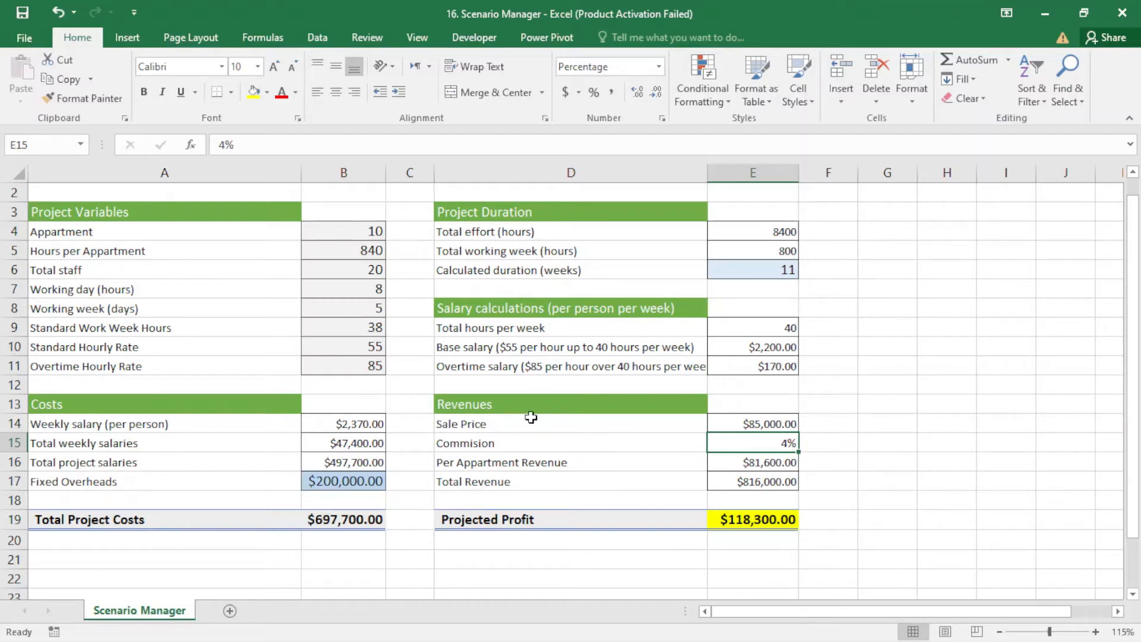
Step: Create named cells for the Sale Price and Commision values in E14:E15, using the labels in their left column
{"action": "left_click", "coordinate": [471, 425]}
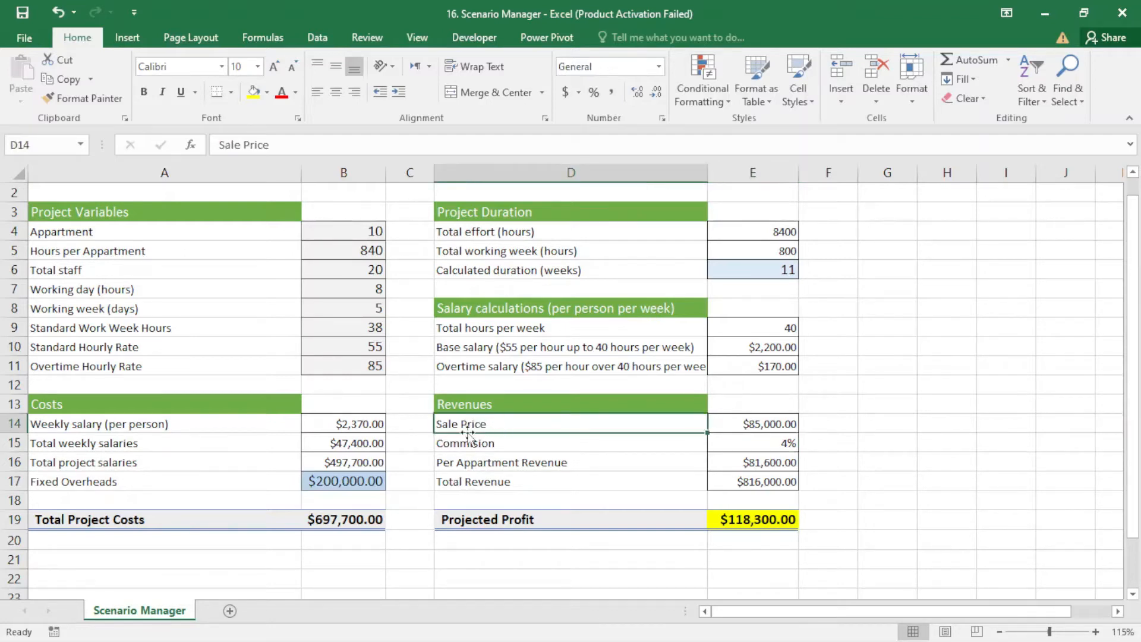
{"action": "left_click", "coordinate": [514, 441]}
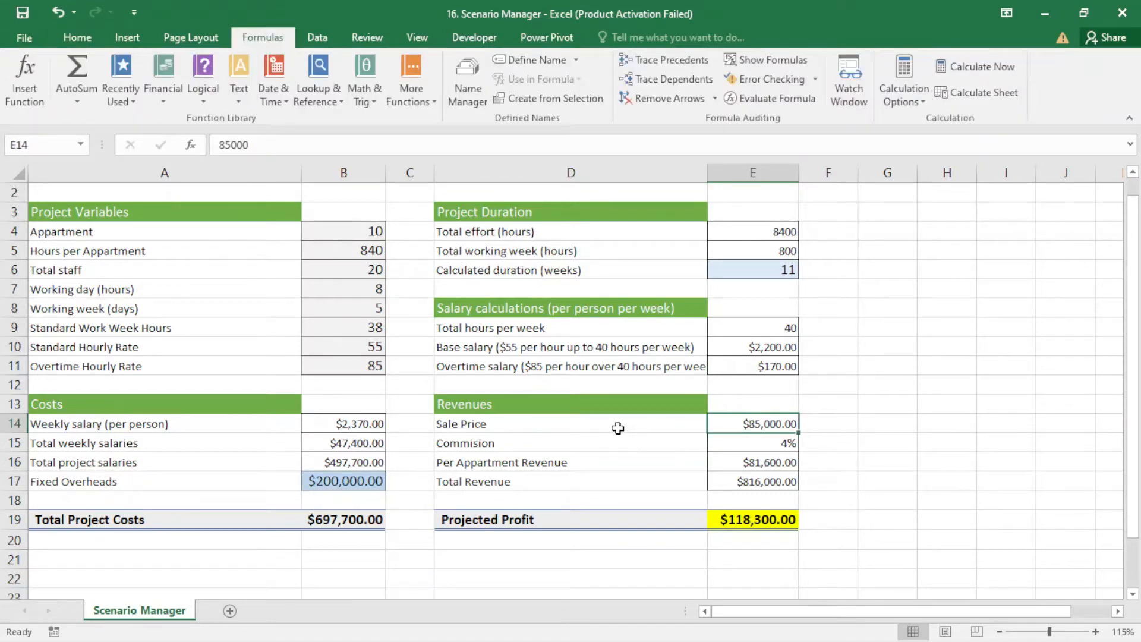
{"action": "left_click_drag", "start_coordinate": [620, 430], "coordinate": [735, 445]}
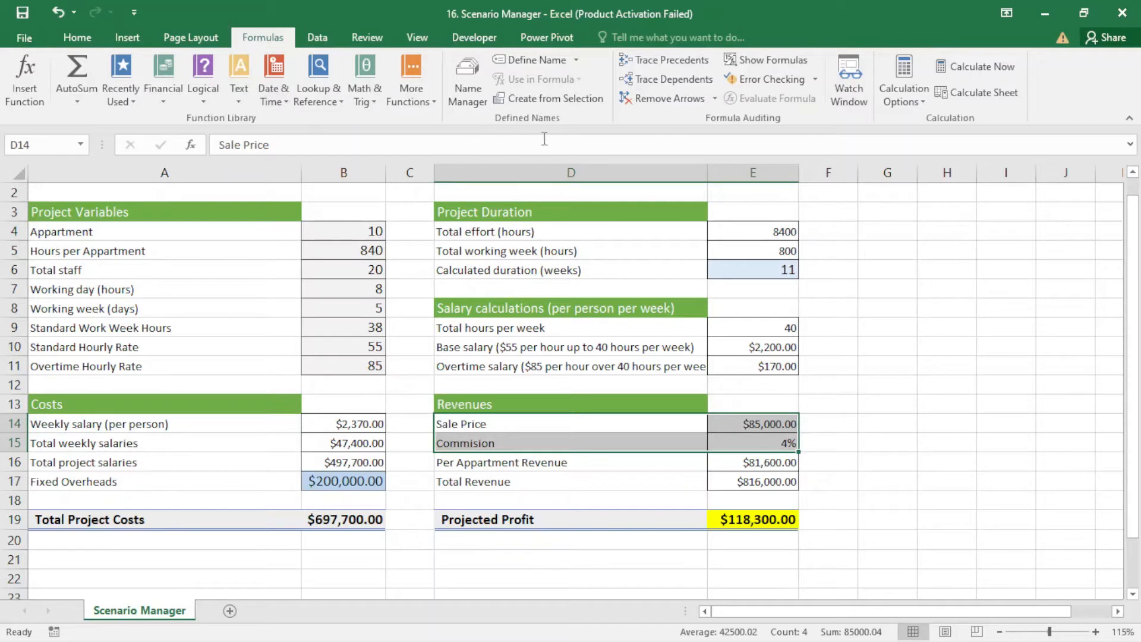
{"action": "left_click", "coordinate": [543, 99]}
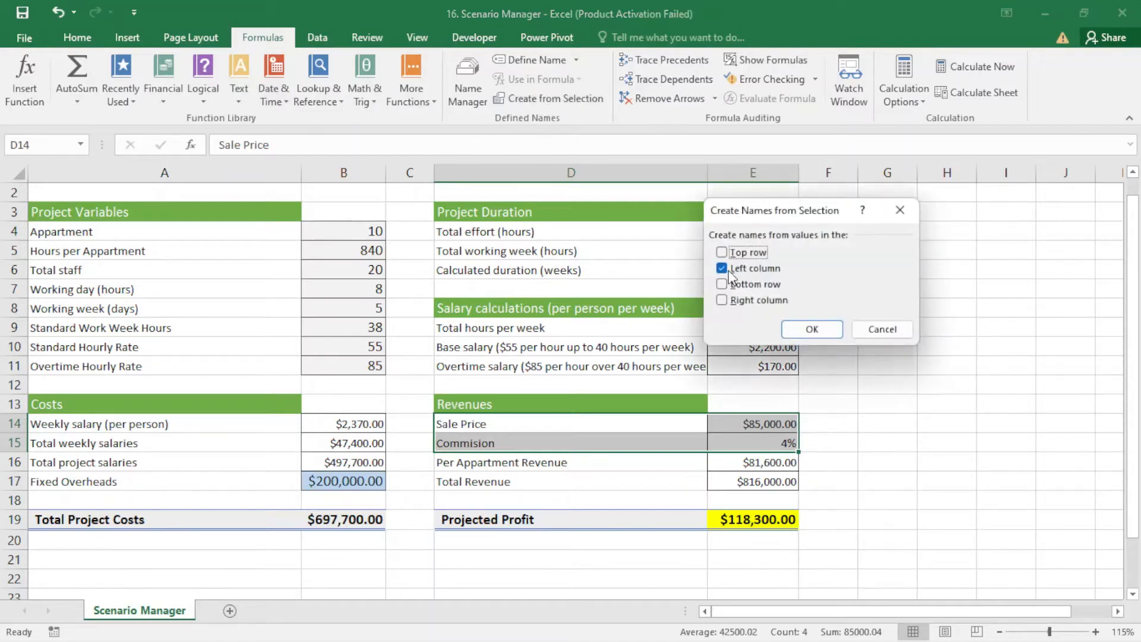
{"action": "left_click", "coordinate": [812, 330]}
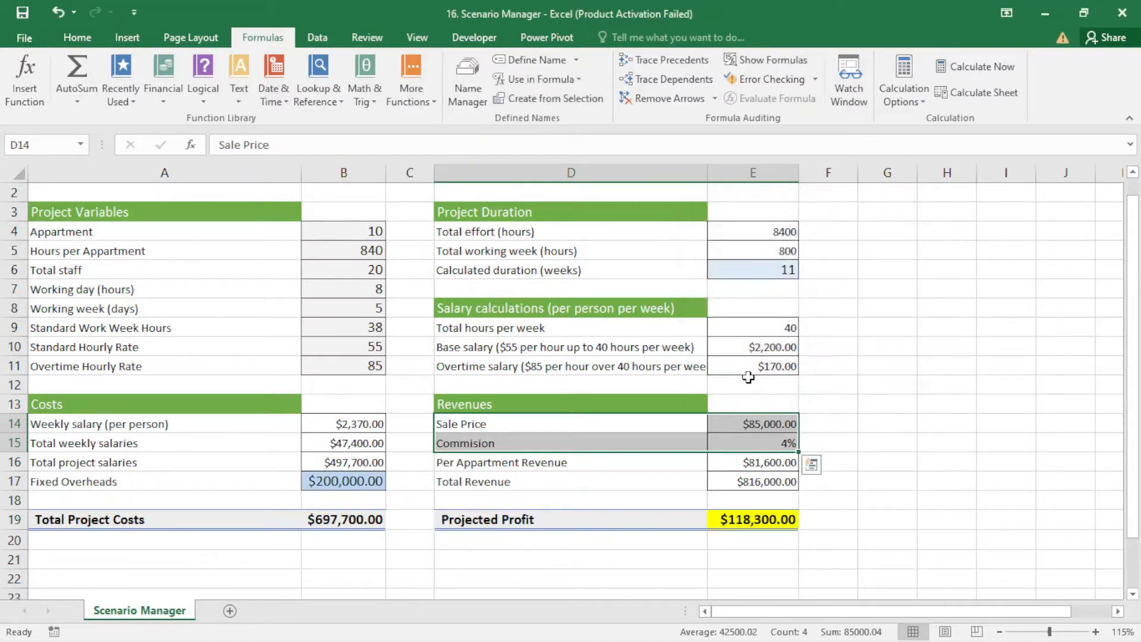
{"action": "left_click", "coordinate": [740, 424]}
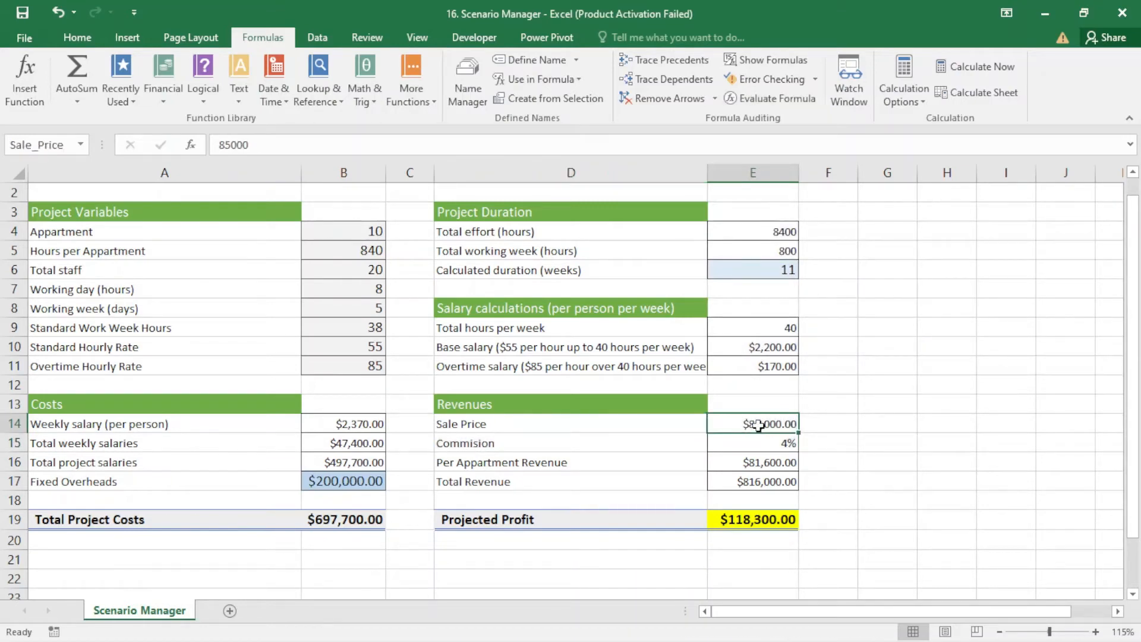
Step: Add a what-if scenario named Current for changing cells E14:E15, with Sale_Price 85000 and Commision 0.04
{"action": "left_click_drag", "start_coordinate": [759, 424], "coordinate": [759, 443]}
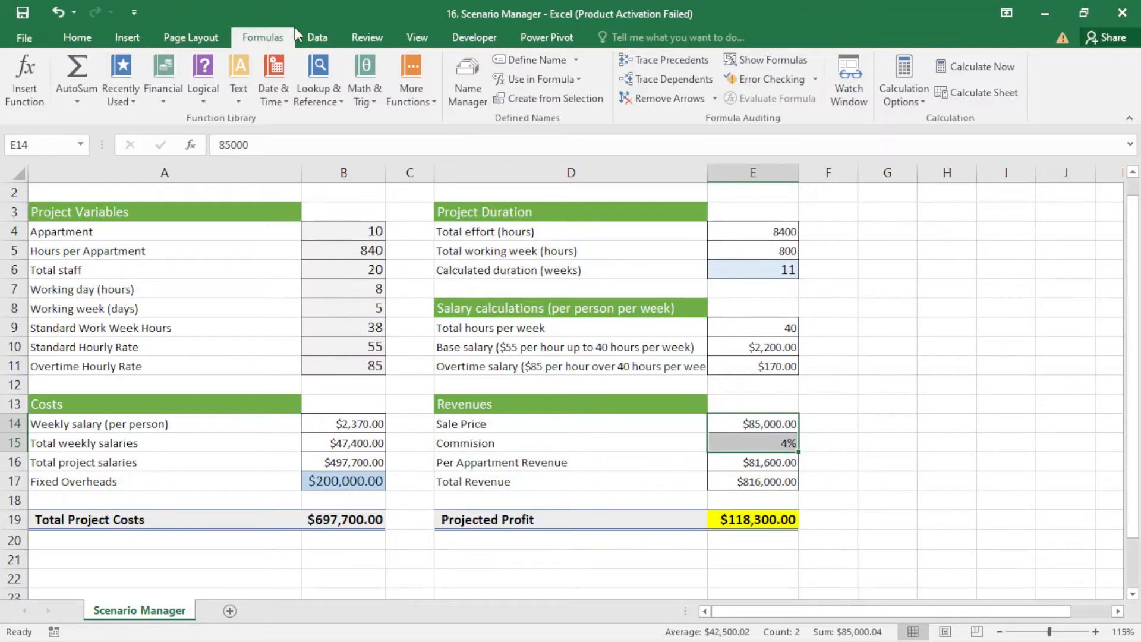
{"action": "left_click", "coordinate": [315, 34]}
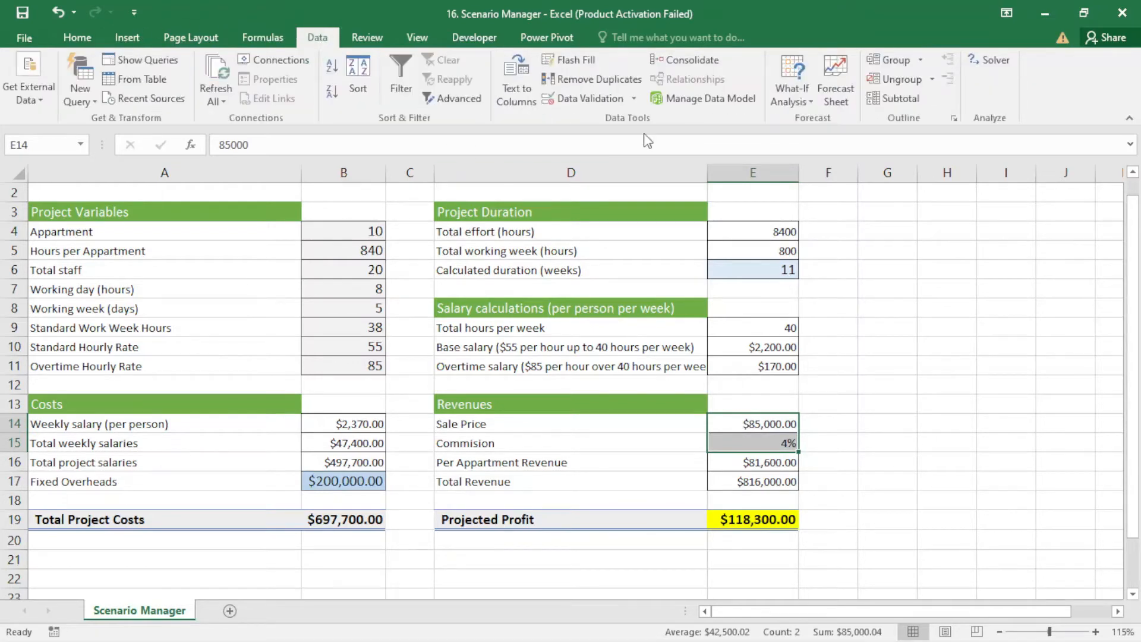
{"action": "left_click", "coordinate": [794, 102]}
{"action": "left_click", "coordinate": [823, 117]}
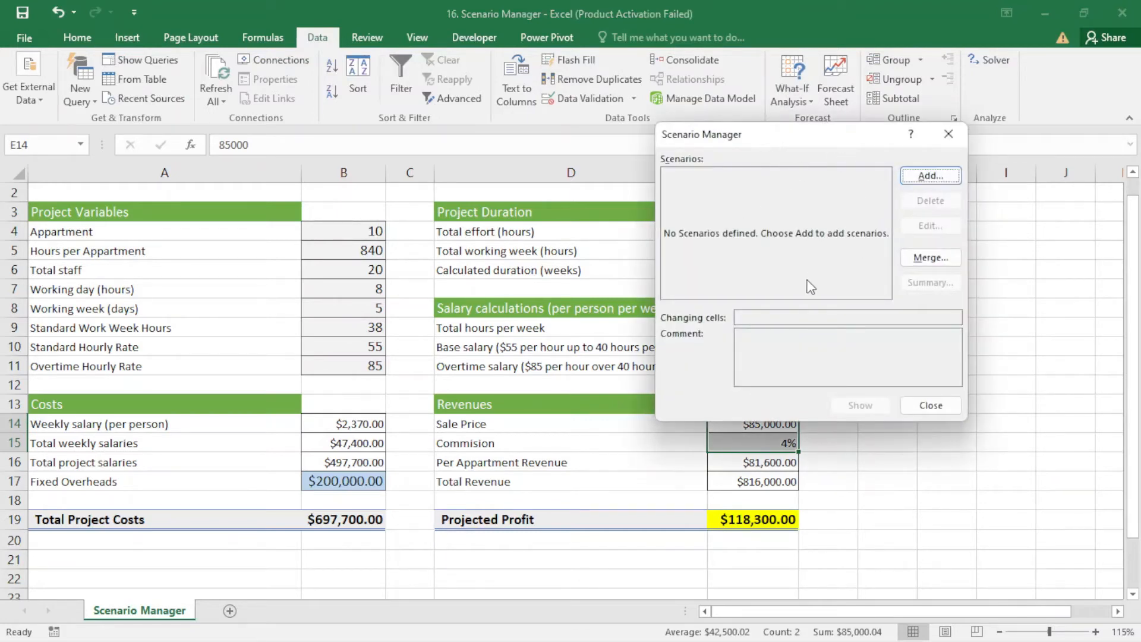
{"action": "left_click", "coordinate": [933, 175]}
{"action": "left_click_drag", "start_coordinate": [815, 147], "coordinate": [878, 146]}
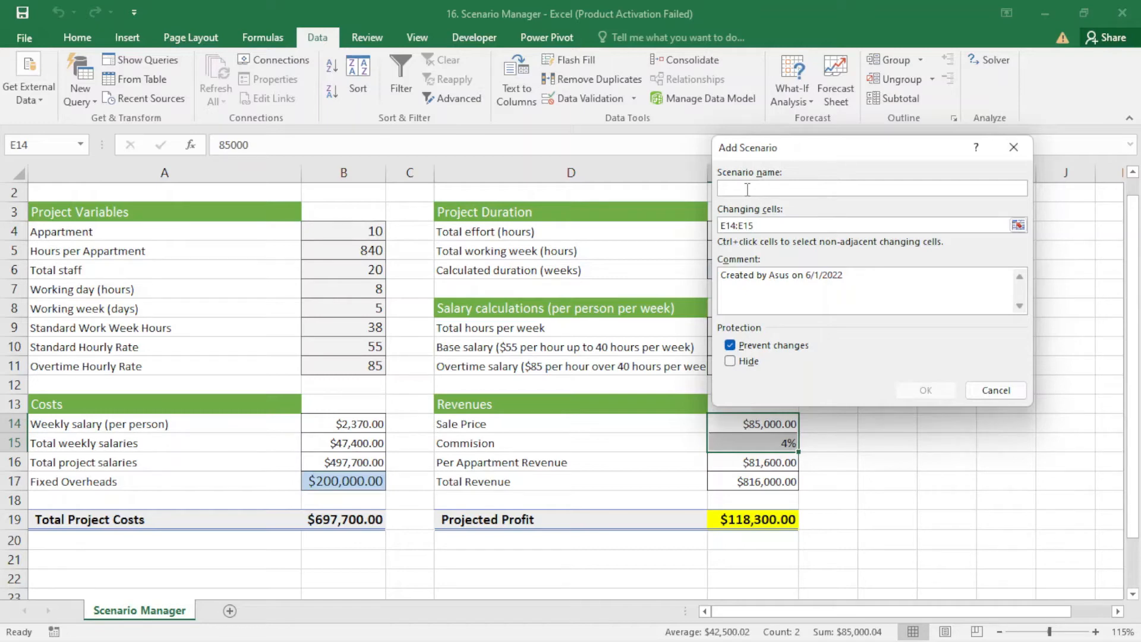
{"action": "type", "text": "Current"}
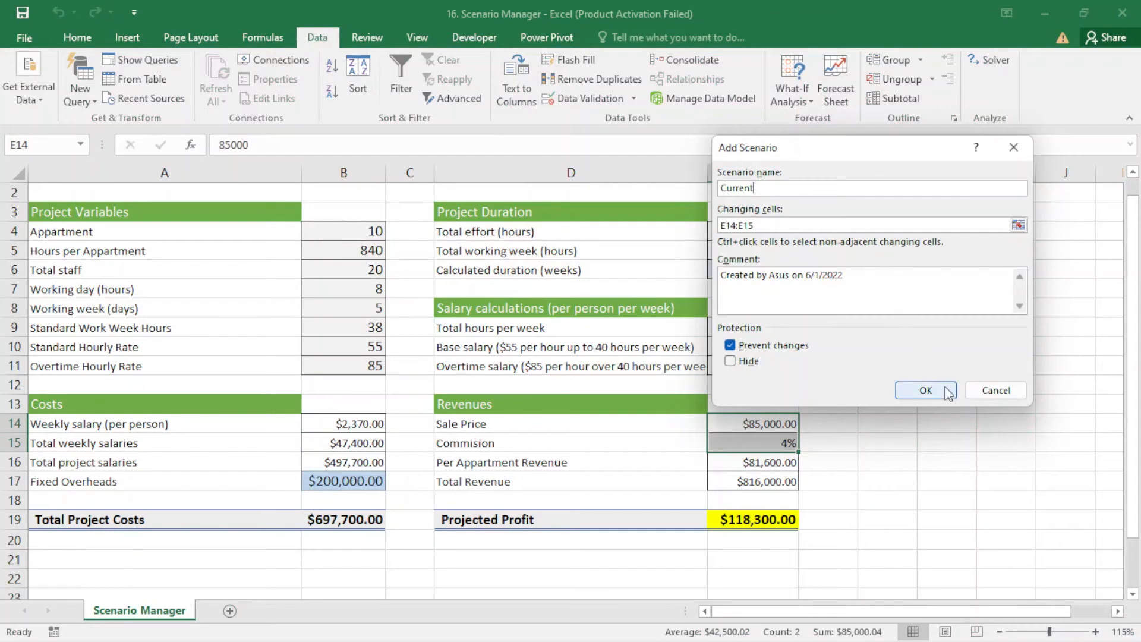
{"action": "left_click", "coordinate": [925, 390]}
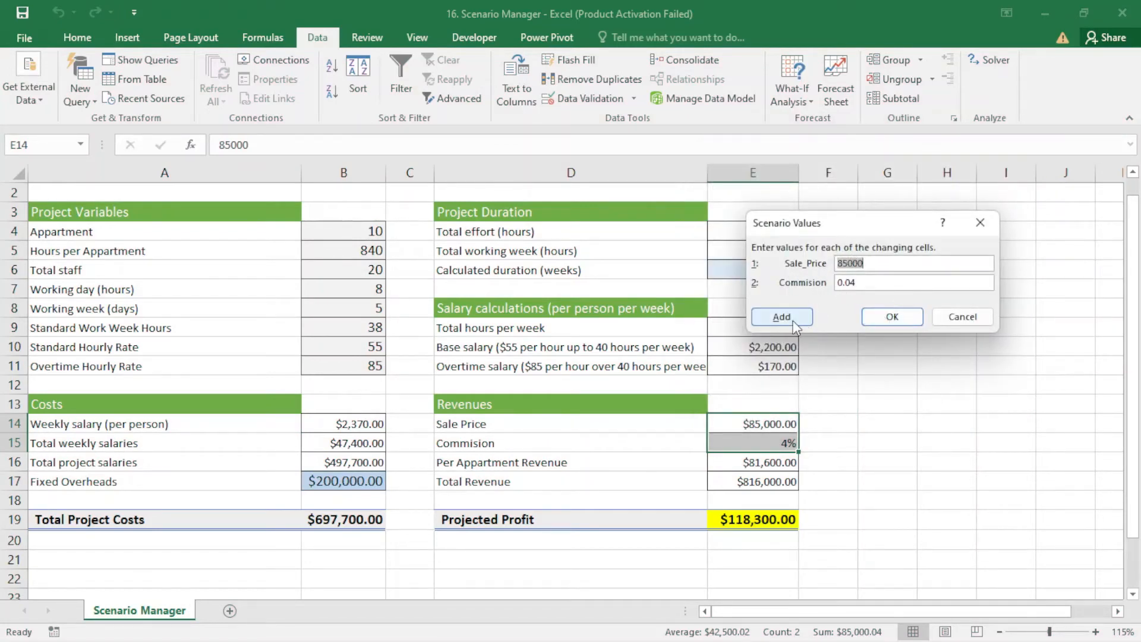
{"action": "left_click", "coordinate": [876, 321]}
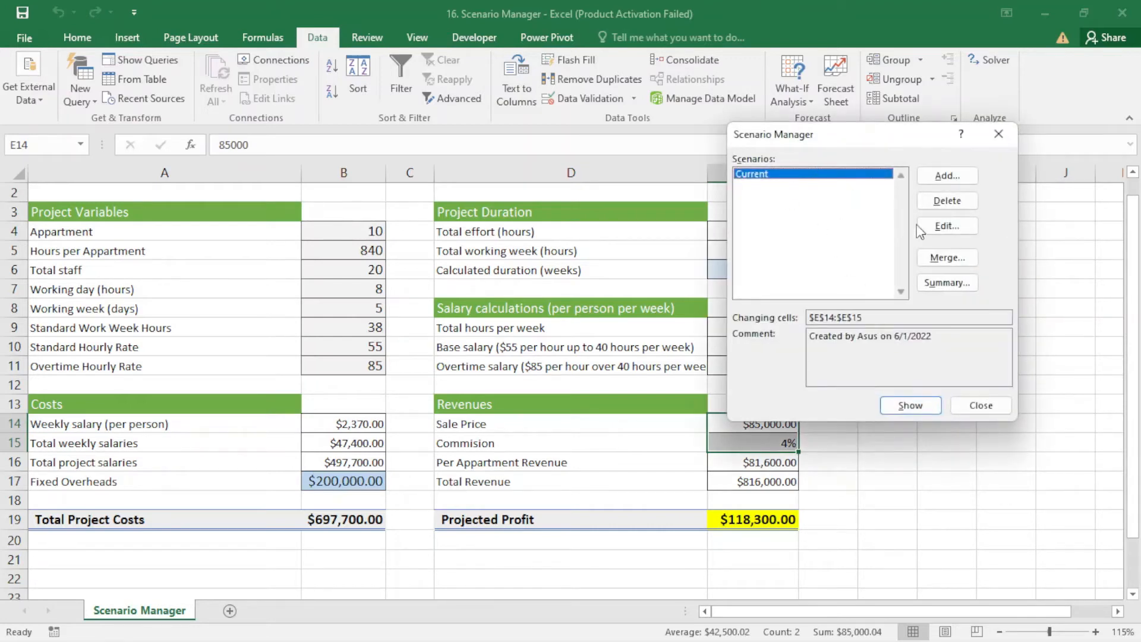
Step: Add a second scenario named Decrease for cells E14:E15 and set its Sale_Price to 75000
{"action": "left_click", "coordinate": [947, 175]}
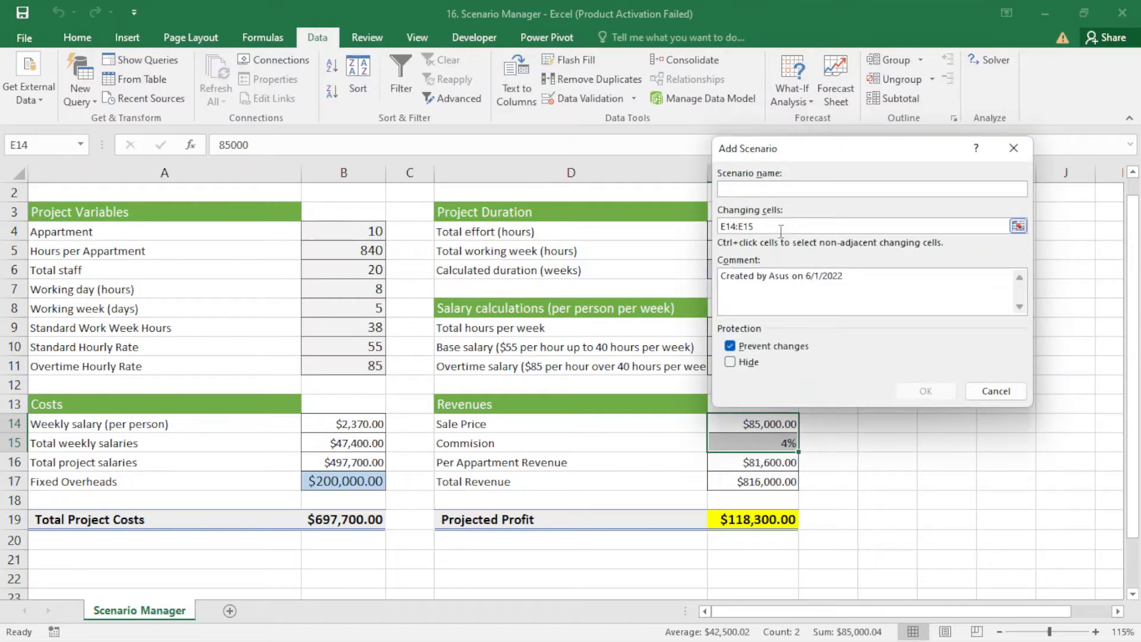
{"action": "type", "text": "Decrease"}
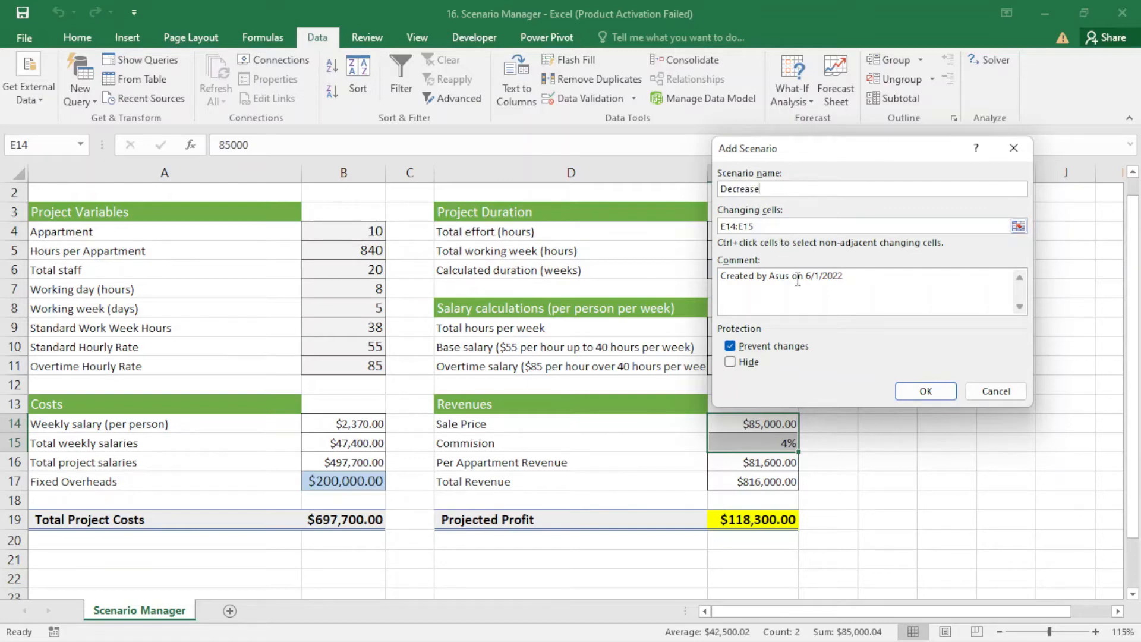
{"action": "left_click", "coordinate": [936, 389]}
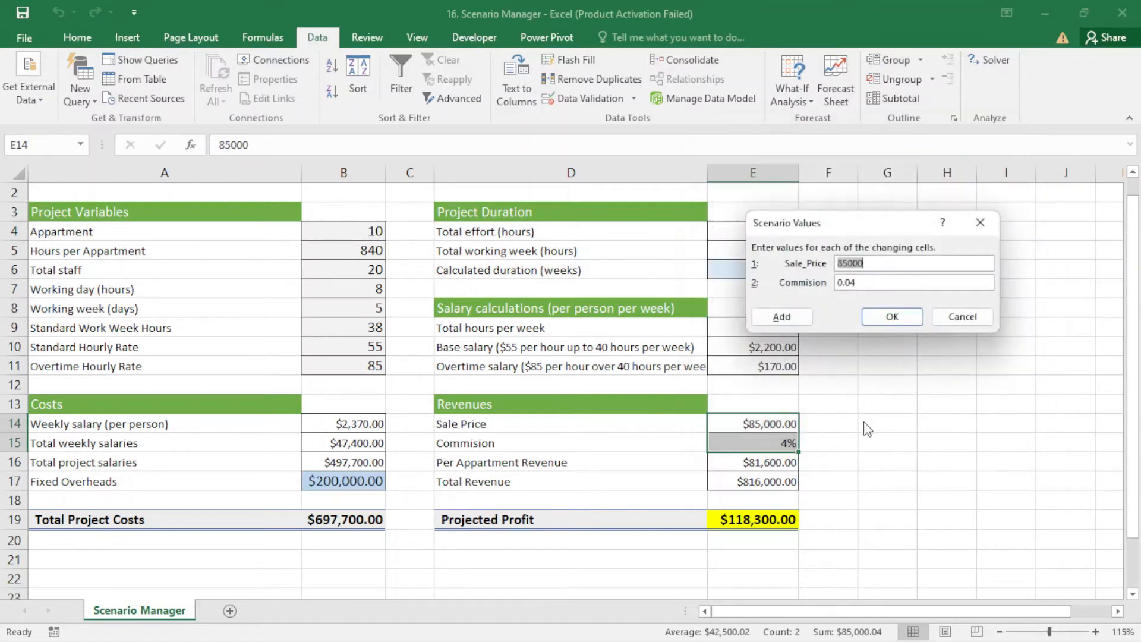
{"action": "left_click", "coordinate": [865, 263]}
{"action": "key", "text": "Home"}
{"action": "key", "text": "Delete"}
{"action": "type", "text": "7"}
Step: Set the Decrease scenario's Commision to =0.04*(1-50%) and store it, continuing to a new scenario
{"action": "left_click", "coordinate": [860, 284]}
{"action": "key", "text": "Left"}
{"action": "key", "text": "Home"}
{"action": "type", "text": "="}
{"action": "key", "text": "Right"}
{"action": "key", "text": "Right"}
{"action": "type", "text": "*(1-"}
{"action": "type", "text": "50"}
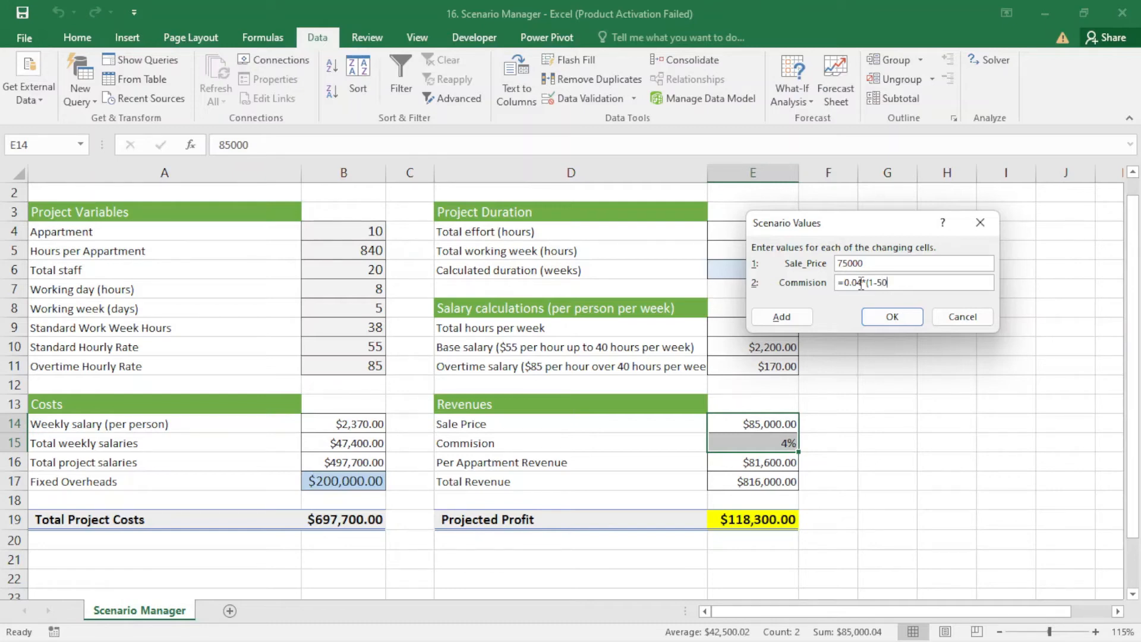
{"action": "type", "text": "%)"}
{"action": "left_click", "coordinate": [793, 316]}
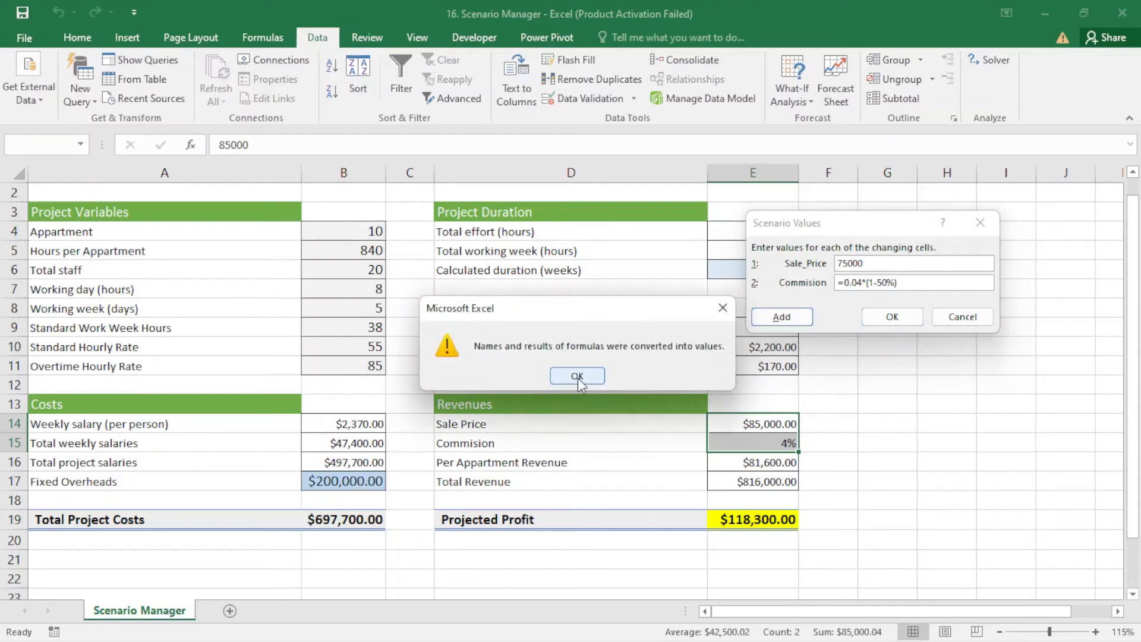
{"action": "left_click", "coordinate": [577, 378]}
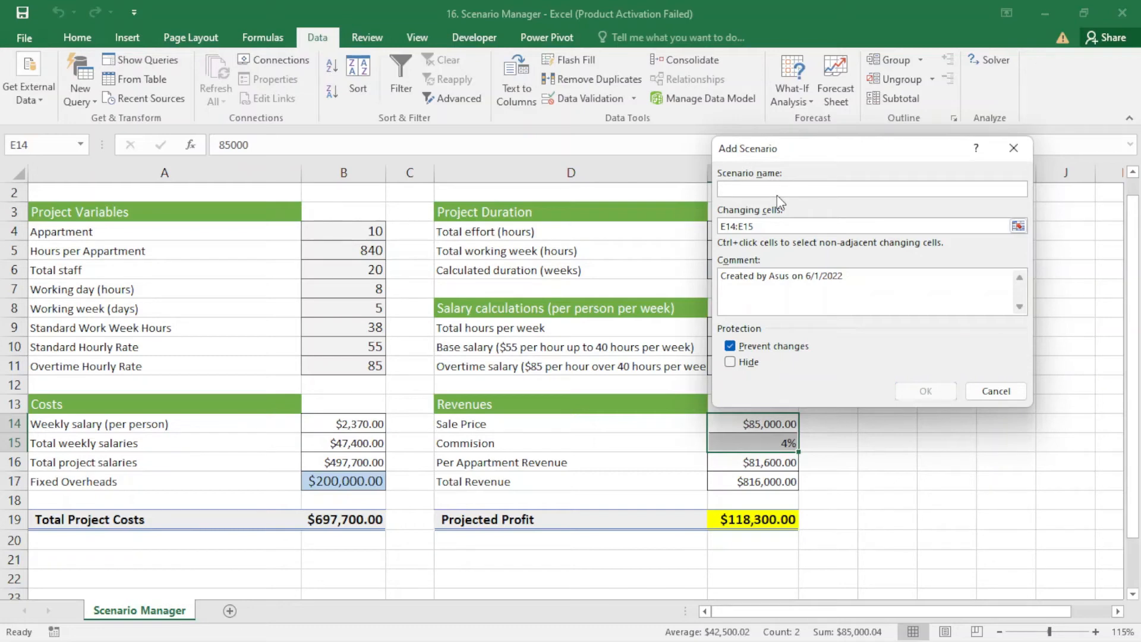
Step: Name the new scenario Increase and set its Sale_Price to 95000
{"action": "type", "text": "Increase"}
{"action": "left_click", "coordinate": [926, 393]}
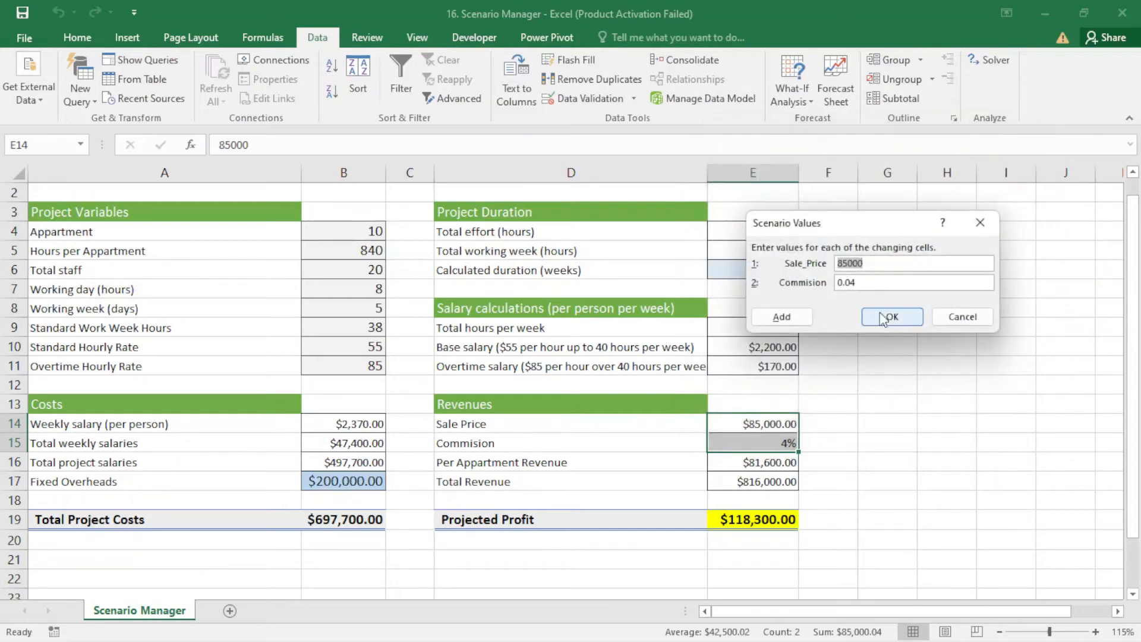
{"action": "left_click", "coordinate": [856, 267]}
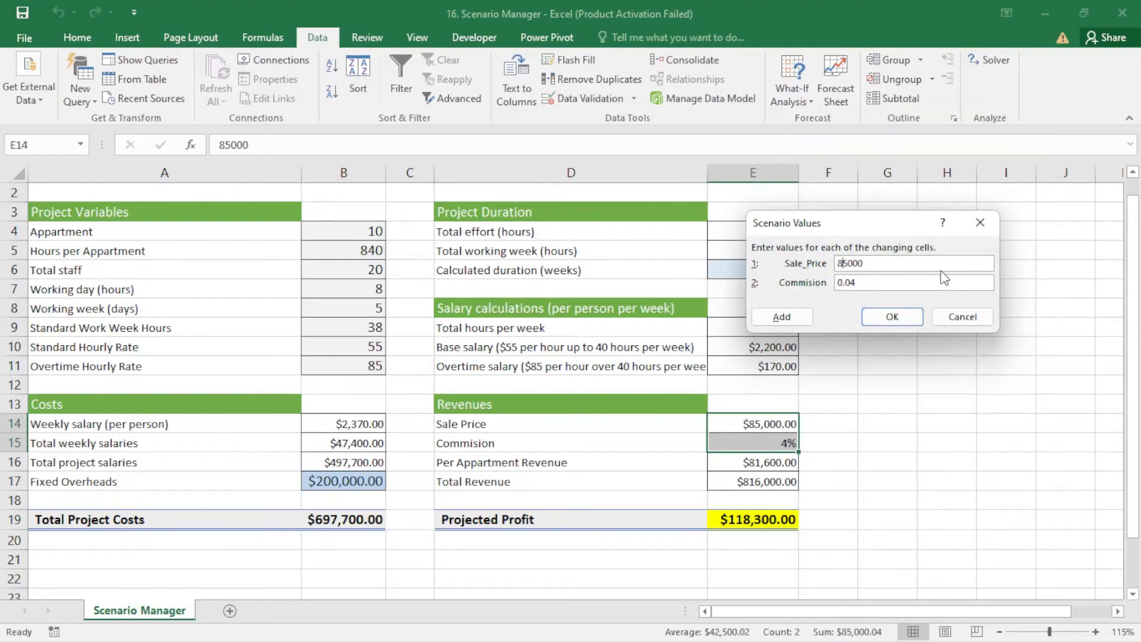
{"action": "key", "text": "BackSpace"}
{"action": "type", "text": "95"}
{"action": "key", "text": "BackSpace"}
Step: Set the Increase scenario's Commision to =0.04*(1+30%) and save the scenario
{"action": "type", "text": "="}
{"action": "key", "text": "Right"}
{"action": "key", "text": "Right"}
{"action": "key", "text": "Right"}
{"action": "type", "text": "*1 +30%)"}
{"action": "left_click", "coordinate": [873, 319]}
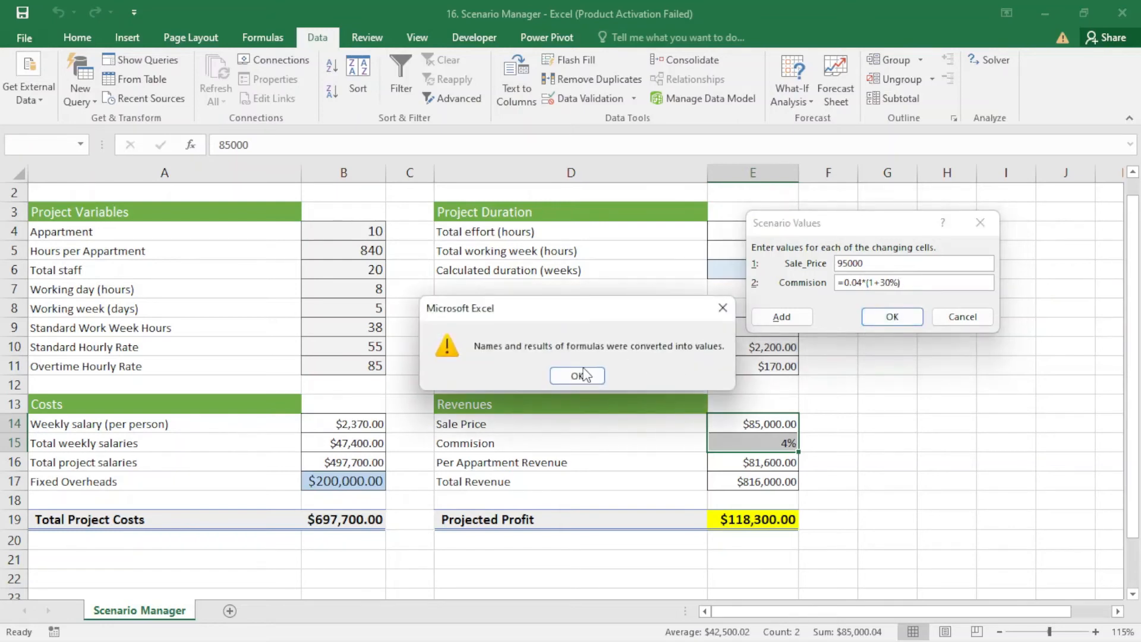
{"action": "left_click", "coordinate": [577, 375]}
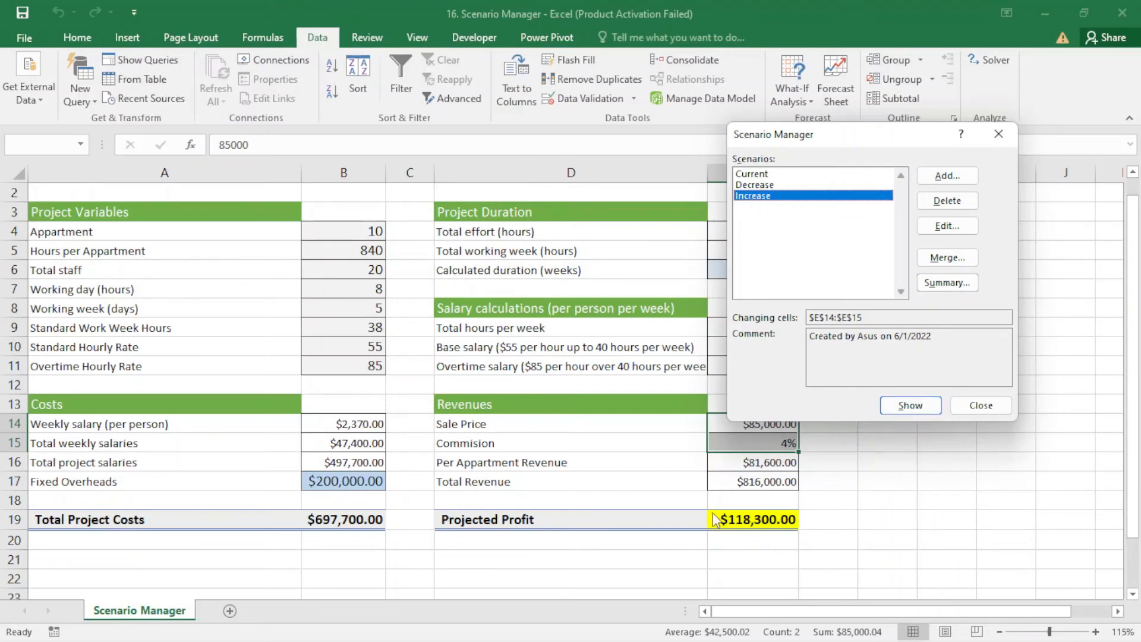
Step: Show the Increase scenario's values in the worksheet, followed by those of the Decrease scenario
{"action": "left_click", "coordinate": [925, 408]}
{"action": "left_click_drag", "start_coordinate": [887, 137], "coordinate": [911, 105]}
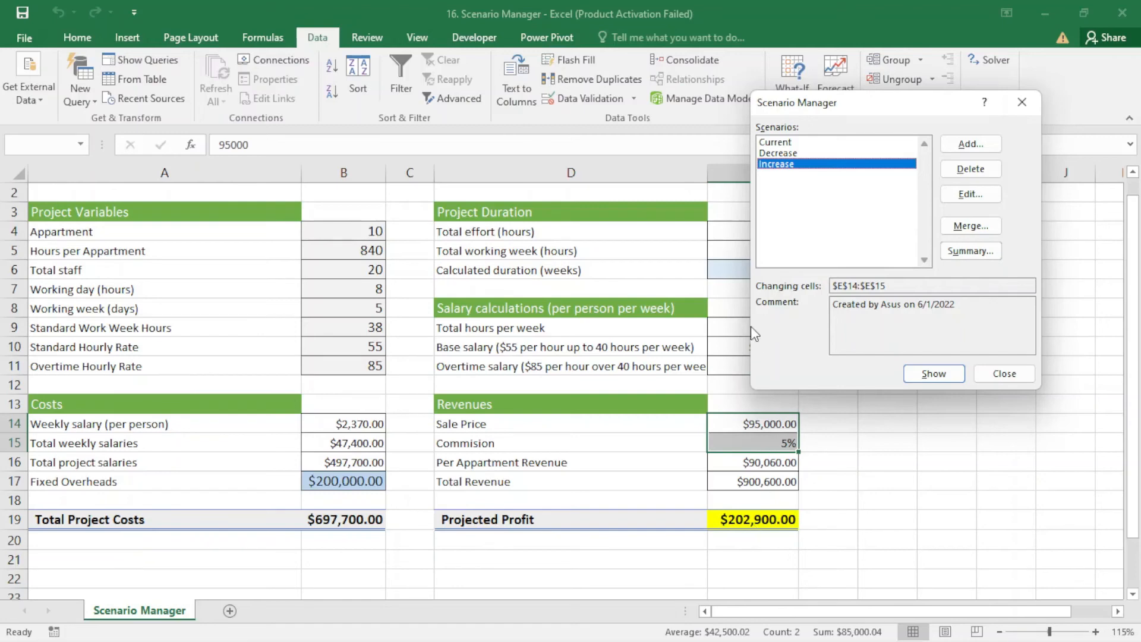
{"action": "left_click", "coordinate": [778, 153]}
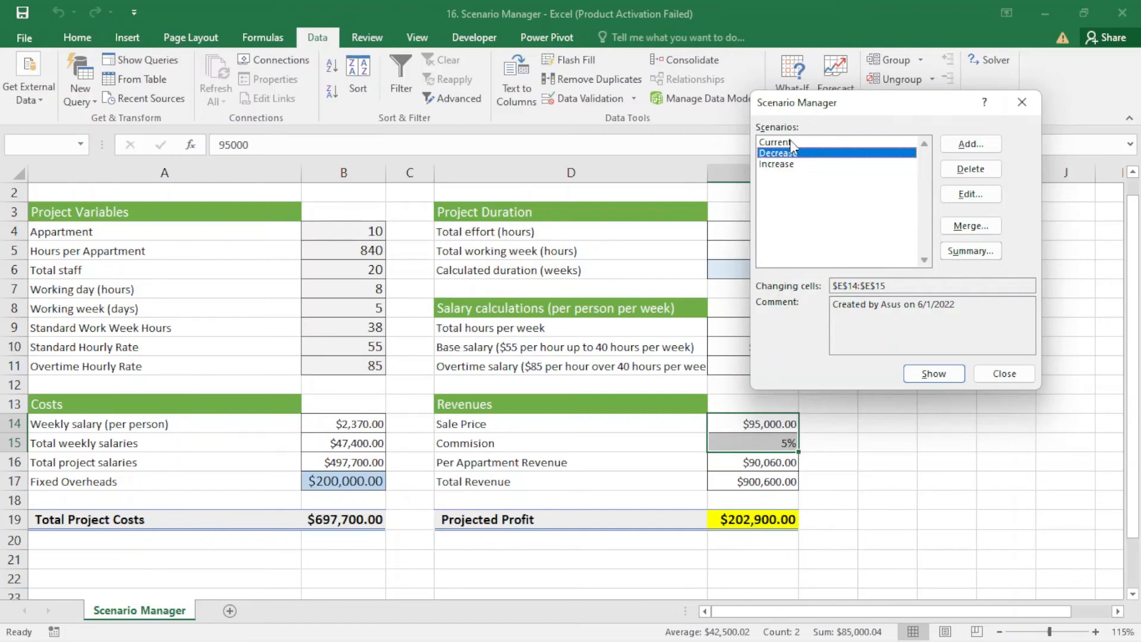
{"action": "left_click", "coordinate": [942, 374]}
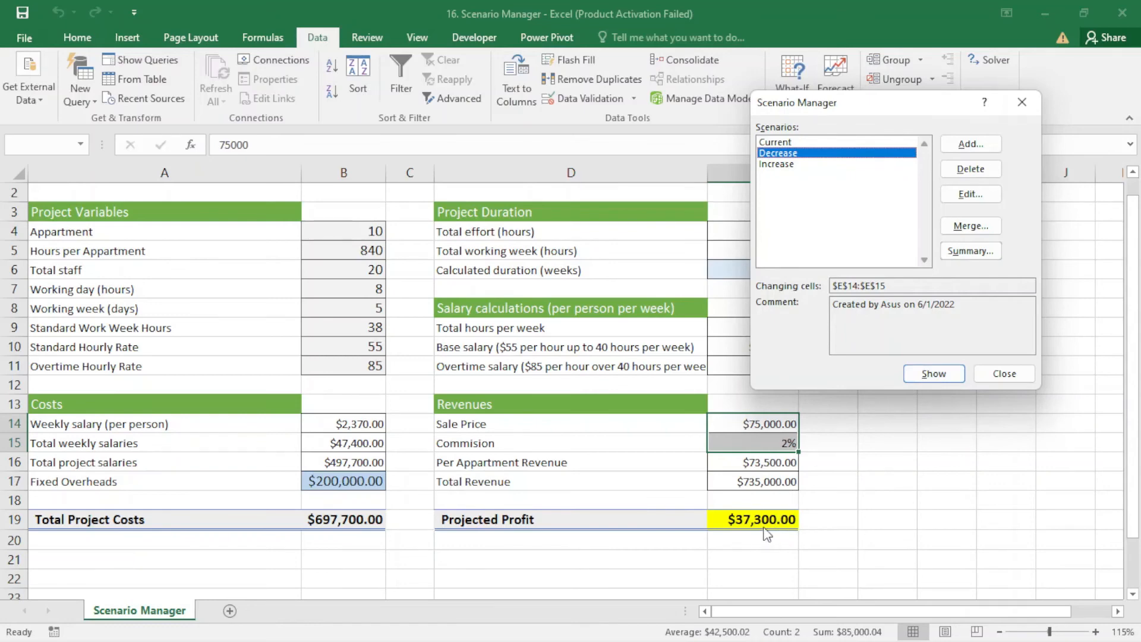
Step: Generate a Scenario summary report with the Projected Profit cell E19 as the result cell
{"action": "left_click", "coordinate": [973, 252]}
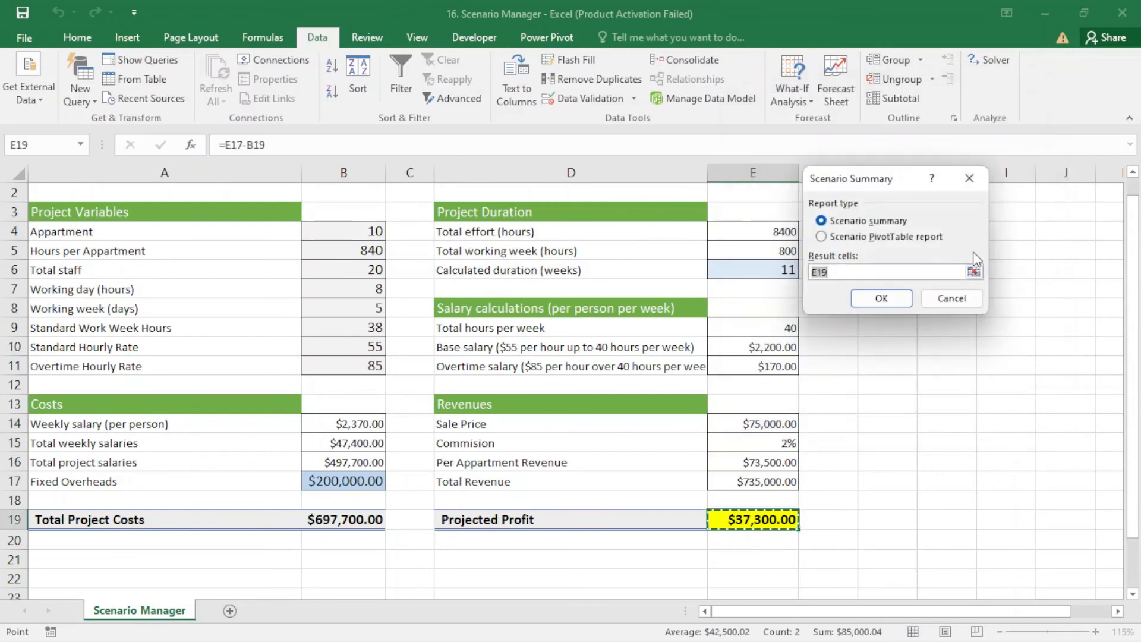
{"action": "left_click", "coordinate": [882, 298]}
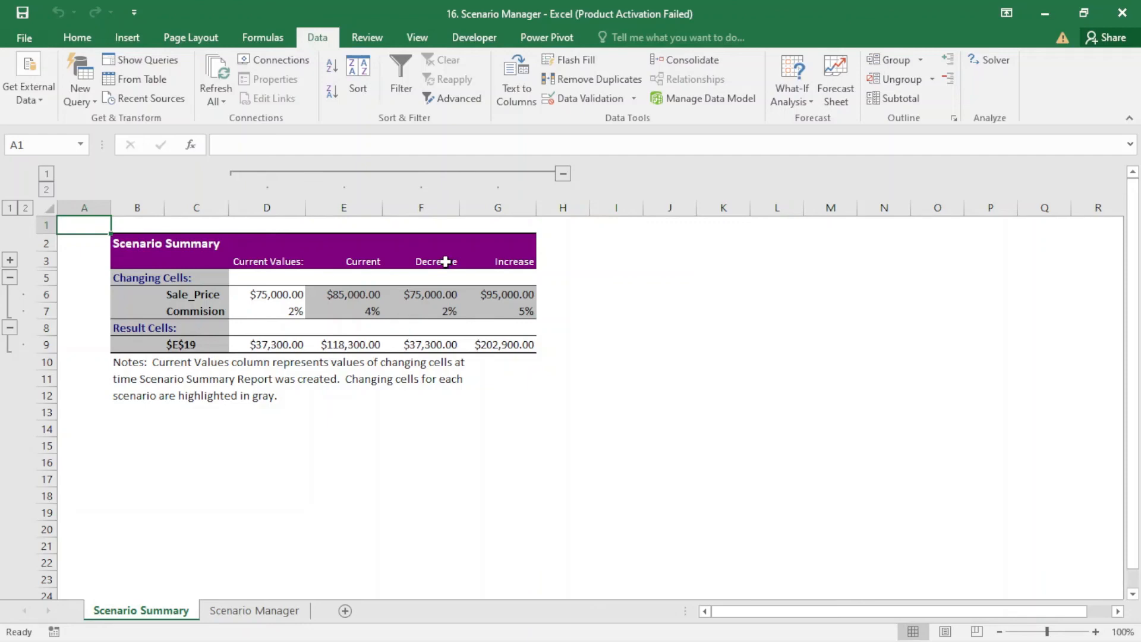
Step: Check the Decrease and Increase results in the summary report, and return to the Total Revenue cell on the Scenario Manager sheet
{"action": "left_click", "coordinate": [424, 345]}
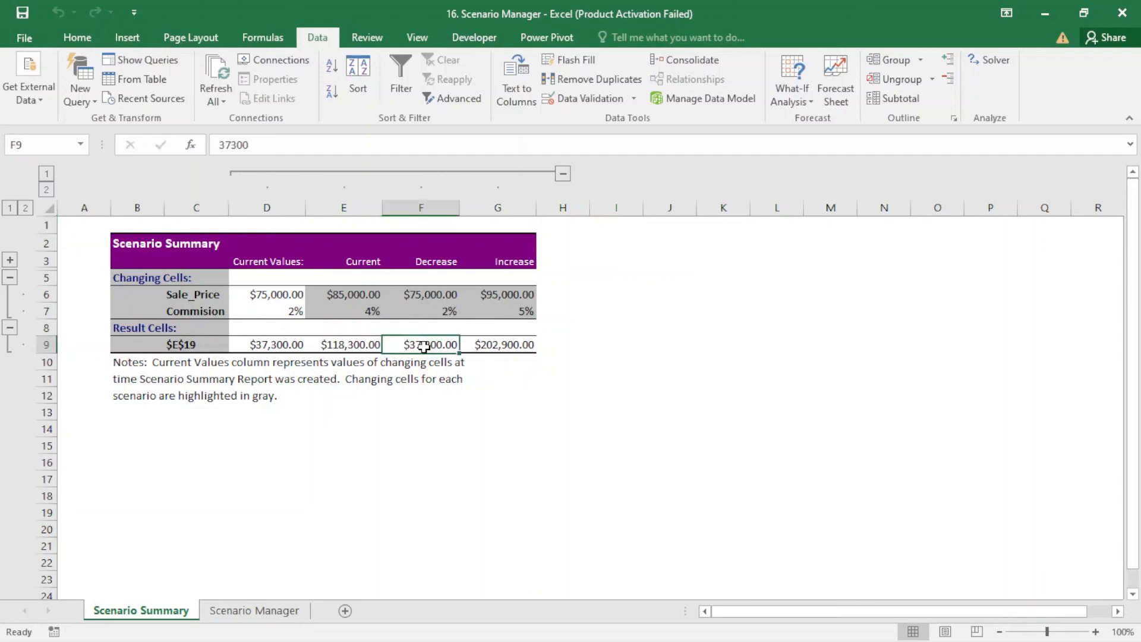
{"action": "left_click", "coordinate": [518, 262]}
{"action": "left_click", "coordinate": [511, 344]}
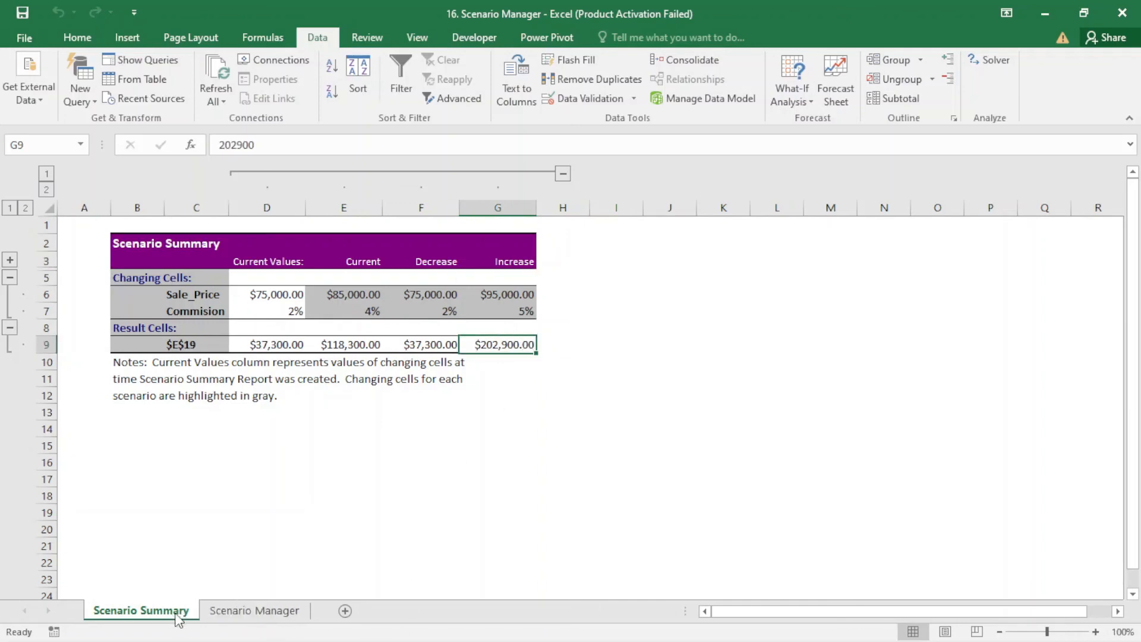
{"action": "left_click", "coordinate": [226, 614]}
{"action": "left_click", "coordinate": [740, 480]}
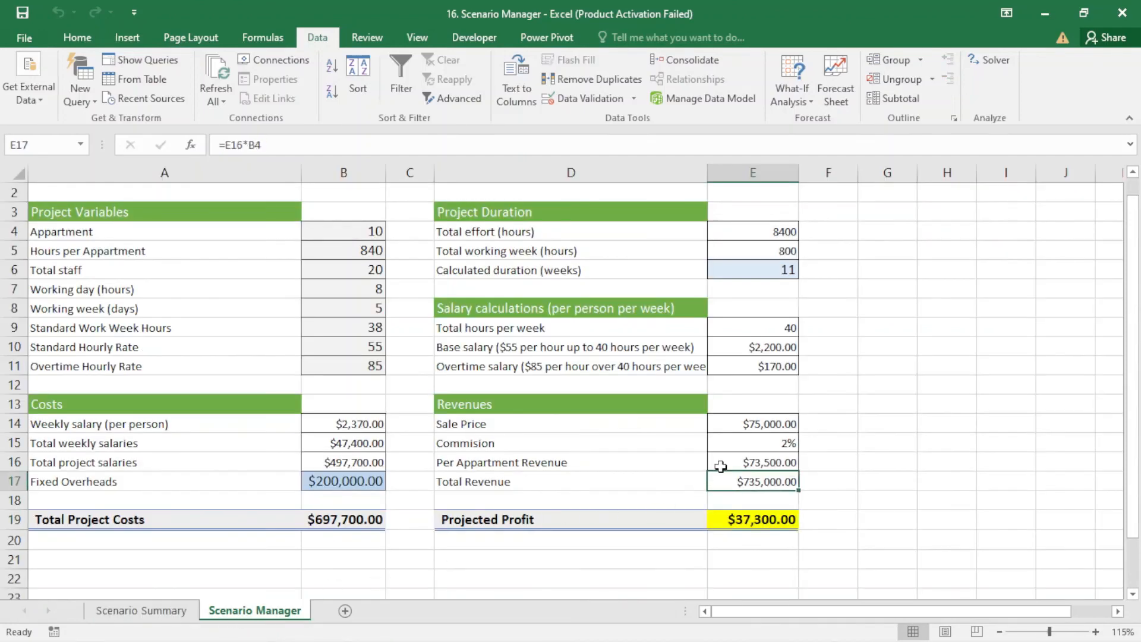